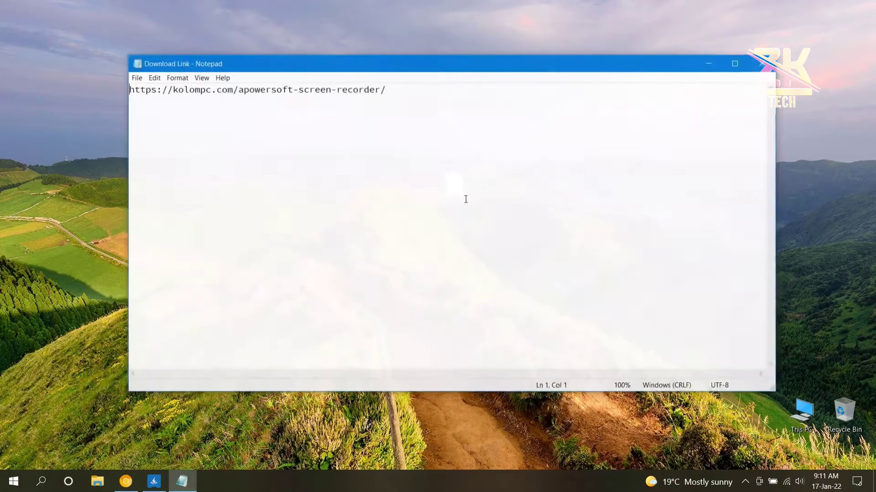
Step: Copy the kolompc.com/apowersoft-screen-recorder link from the Download Link text file and close the file
left_click_drag(384, 90, 117, 90)
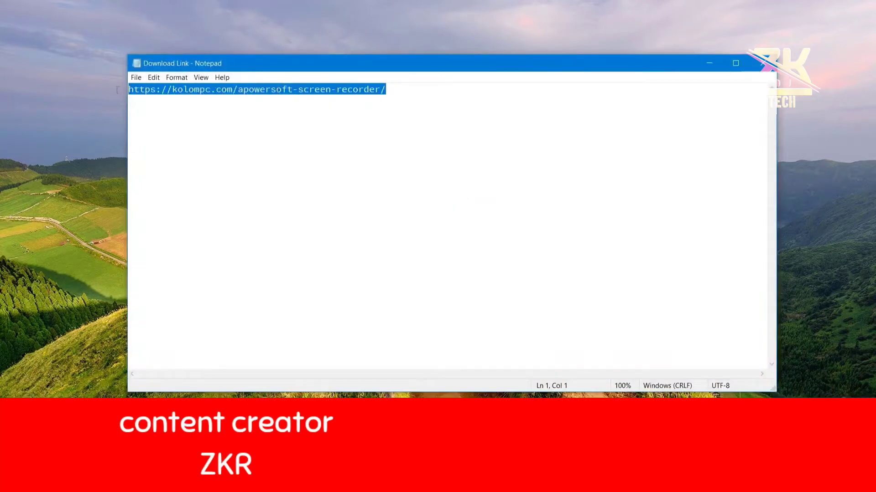
right_click(160, 95)
left_click(188, 121)
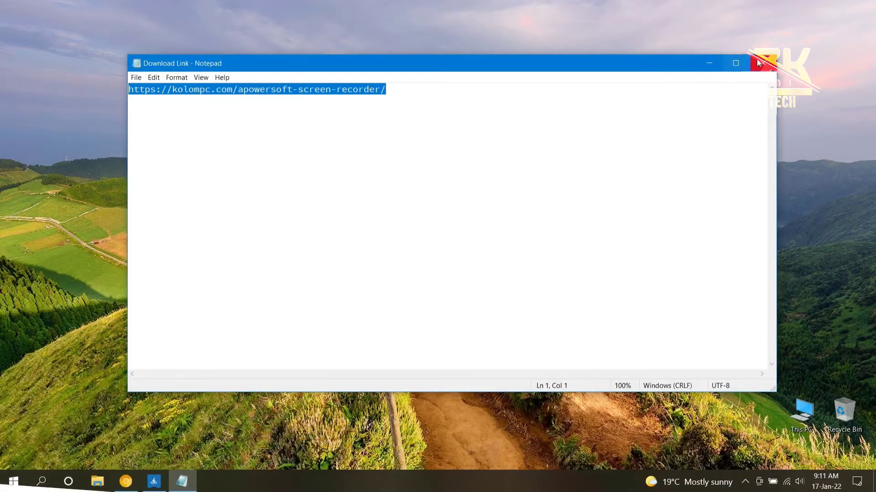
left_click(762, 63)
Step: Switch to the Chrome browser and load the copied kolompc.com link
left_click(126, 481)
right_click(181, 32)
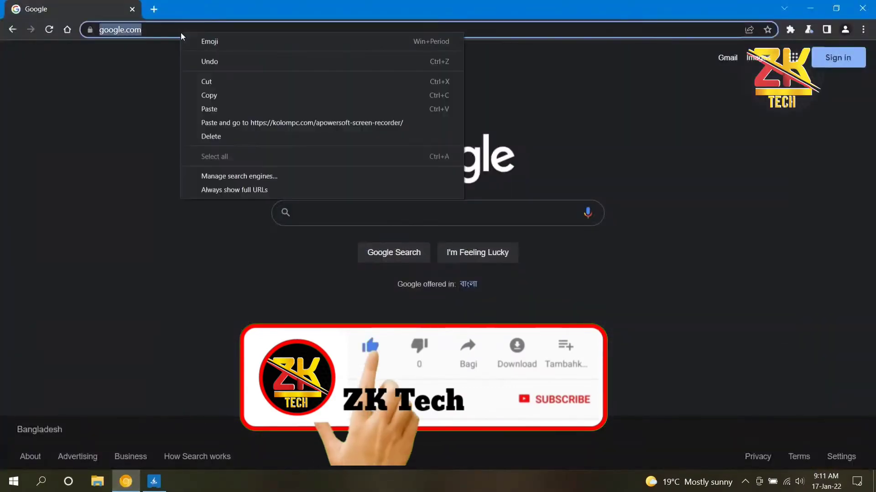
left_click(253, 122)
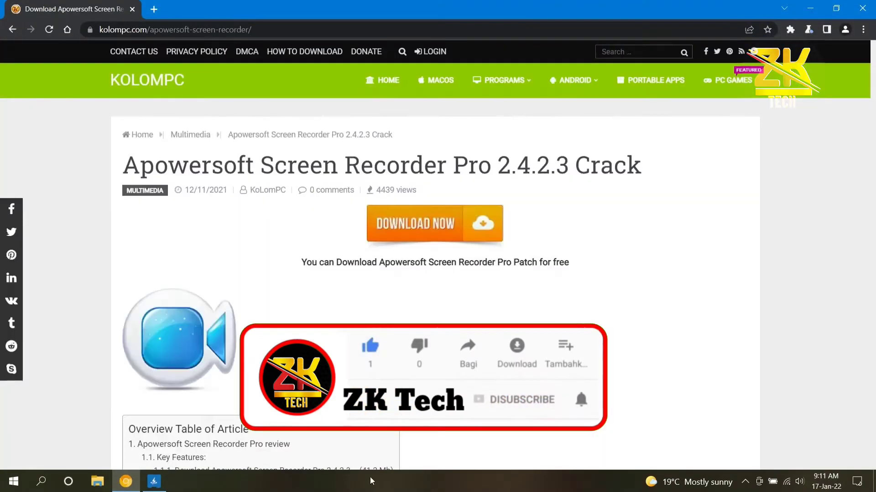
Step: Open the UsersDrive mirror for the Apowersoft Screen Recorder Pro 2.4.2.3 download near the end of the article
scroll(434, 255, "down", 4)
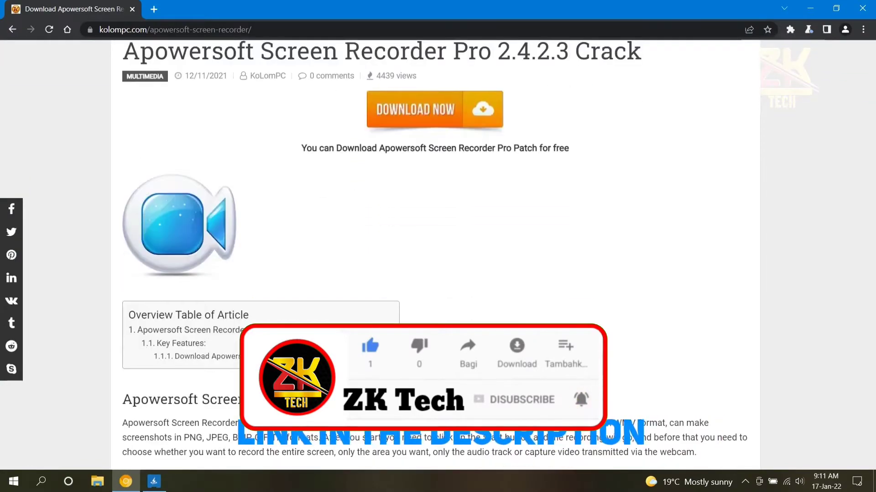
scroll(434, 255, "down", 15)
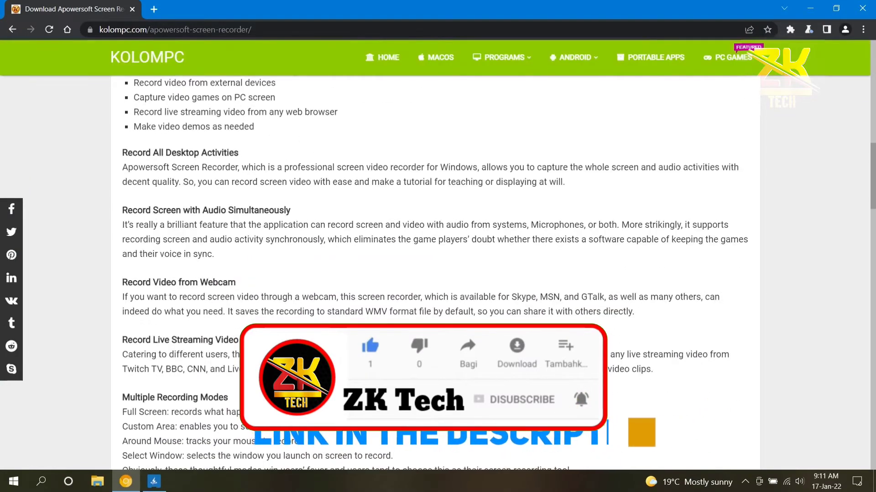
scroll(531, 380, "down", 10)
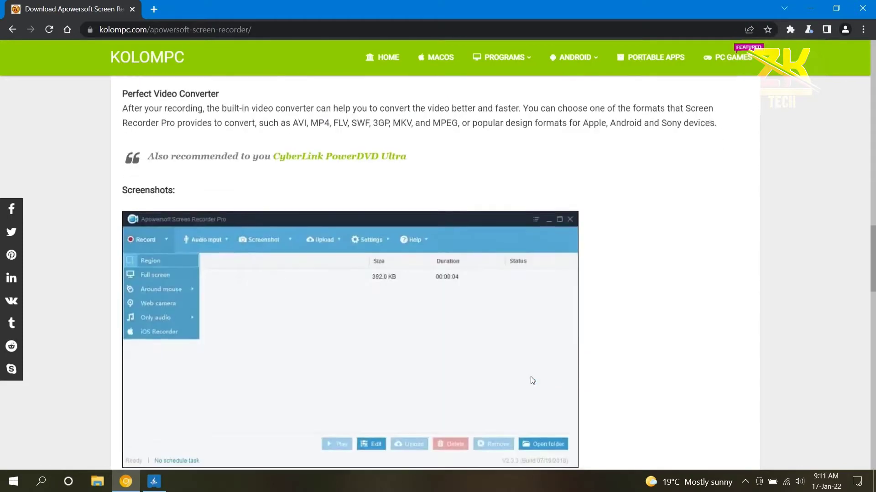
scroll(532, 380, "down", 2)
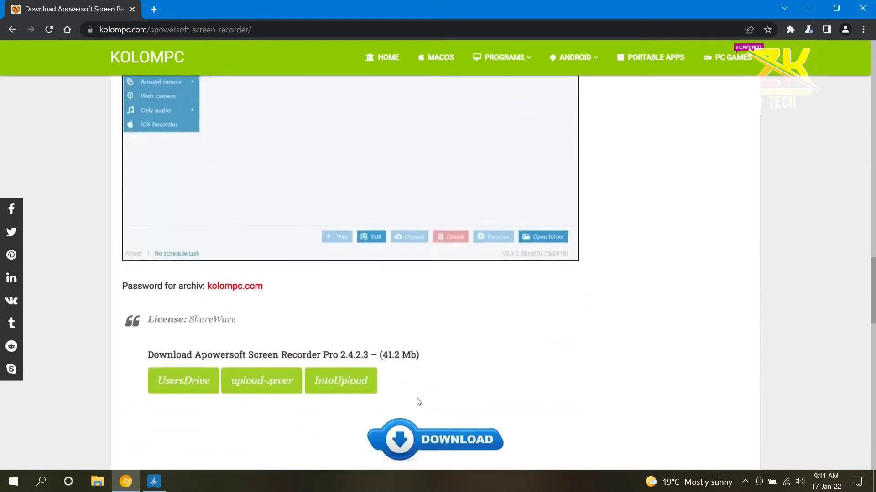
left_click(200, 391)
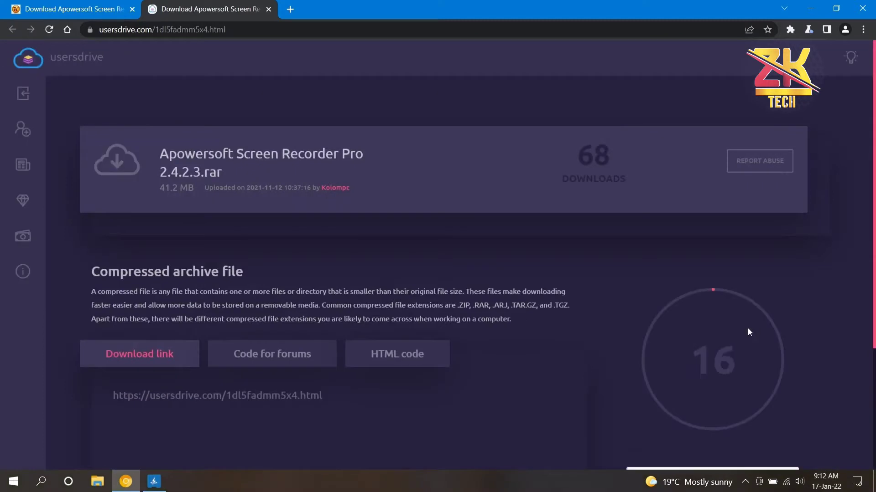
Step: Complete the robot check on UsersDrive and create the download link for the archive, returning from the advertising page
scroll(748, 328, "down", 3)
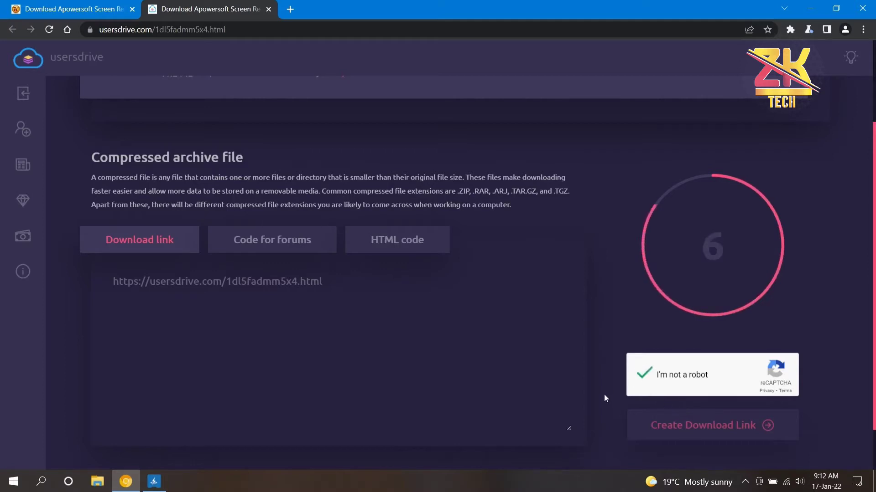
left_click(753, 437)
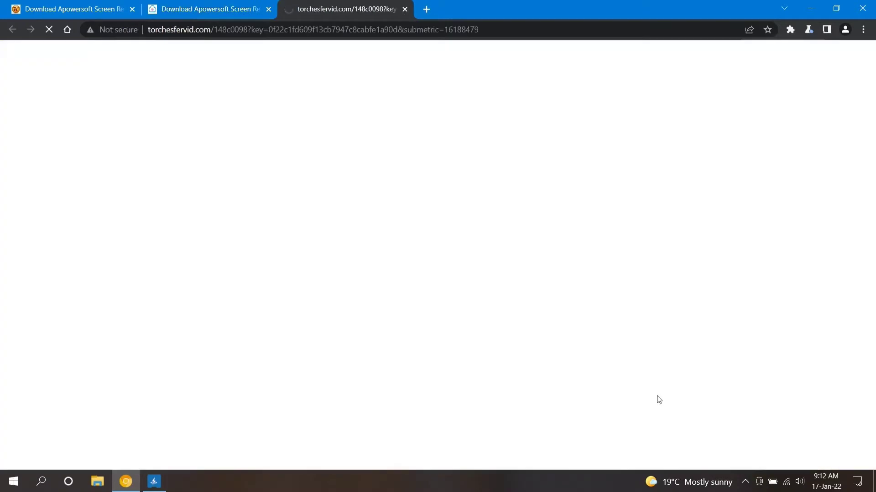
left_click(227, 9)
left_click(712, 425)
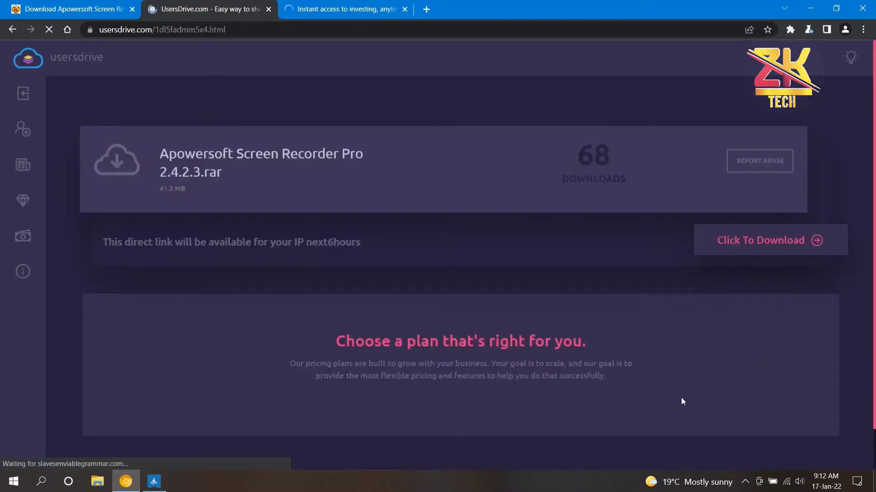
Step: Download Apowersoft Screen Recorder Pro 2.4.2.3.rar into the Compressed category and open its containing folder
left_click(789, 254)
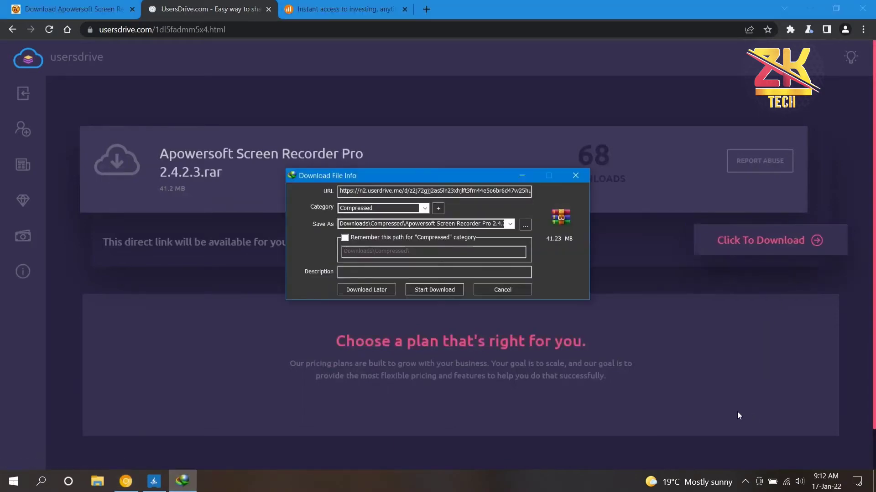
left_click(430, 292)
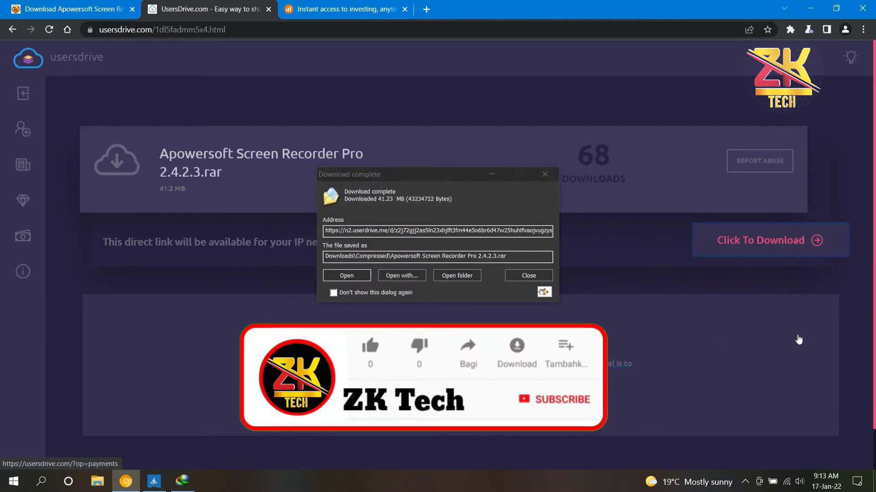
left_click(456, 275)
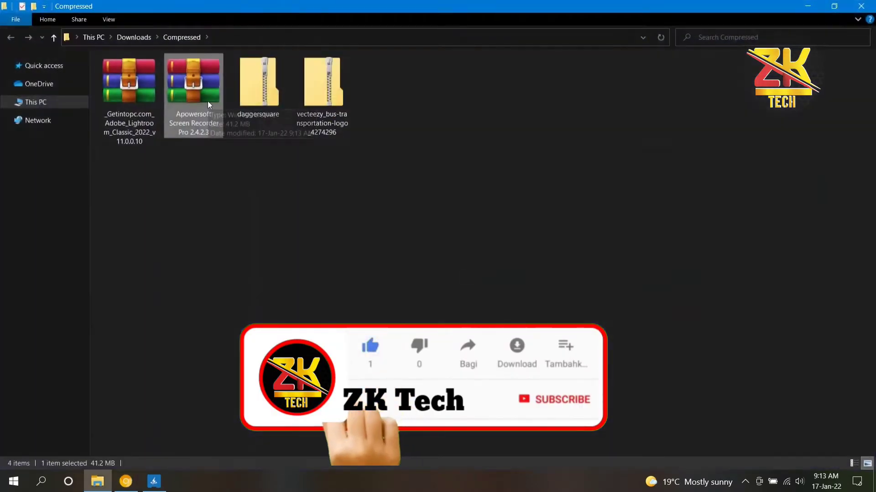
Step: Extract the Apowersoft Screen Recorder Pro 2.4.2.3 archive into the current folder and show the extracted folder's contents as large thumbnails
right_click(208, 102)
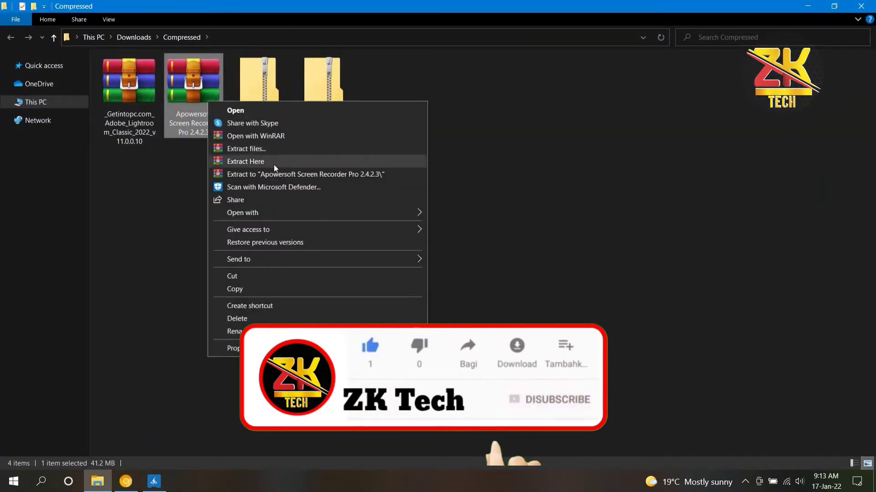
left_click(275, 163)
left_click(137, 116)
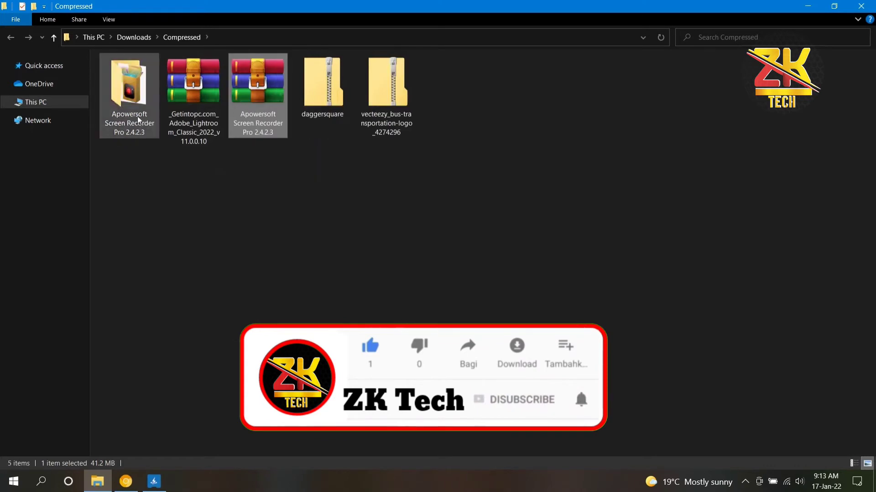
double_click(139, 91)
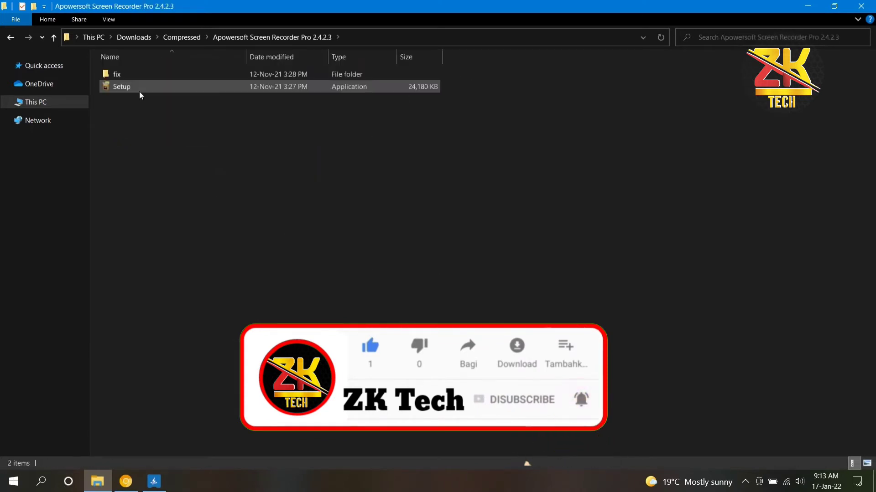
left_click(868, 466)
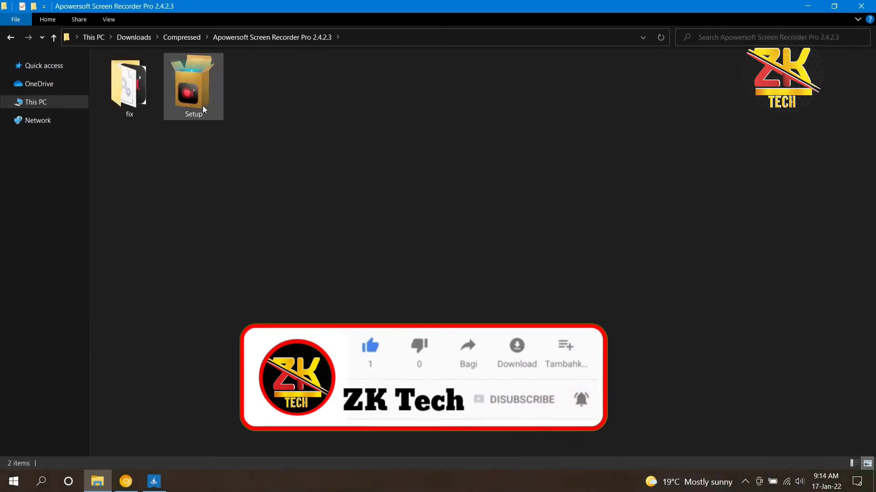
Step: Run Setup and install Apowersoft Screen Recorder Pro with the license accepted and a desktop shortcut, finishing without launching it
double_click(203, 106)
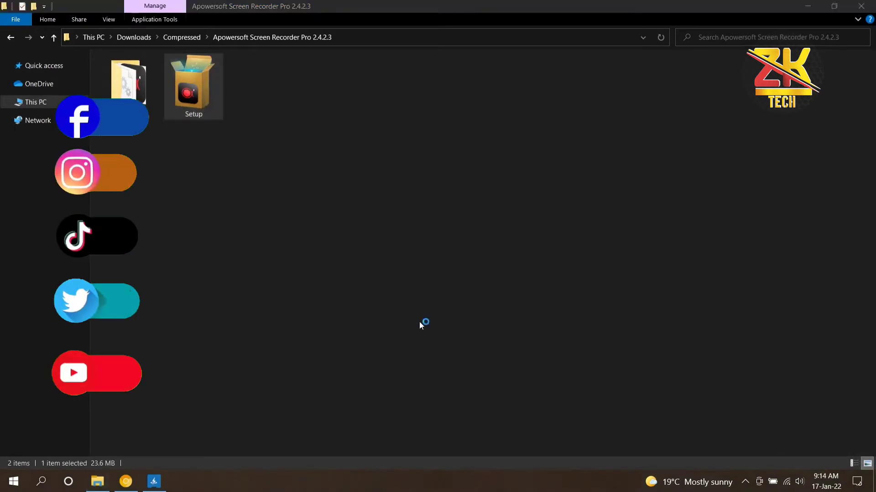
left_click(451, 273)
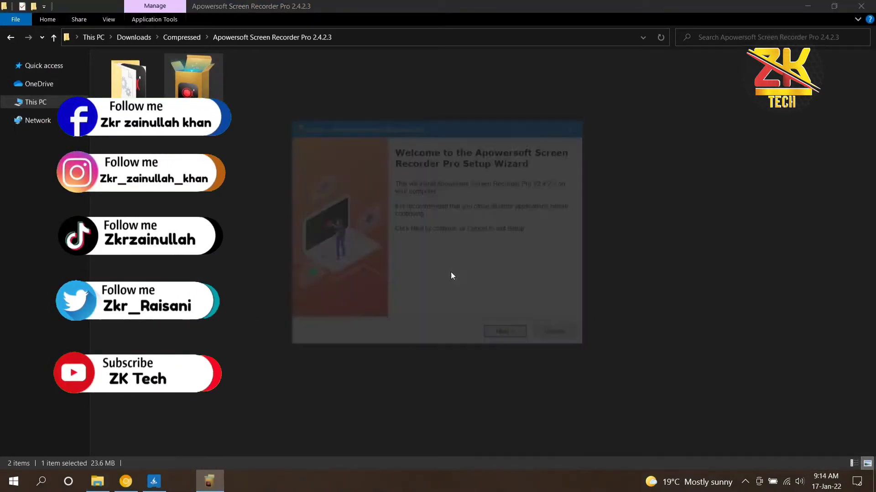
left_click(520, 338)
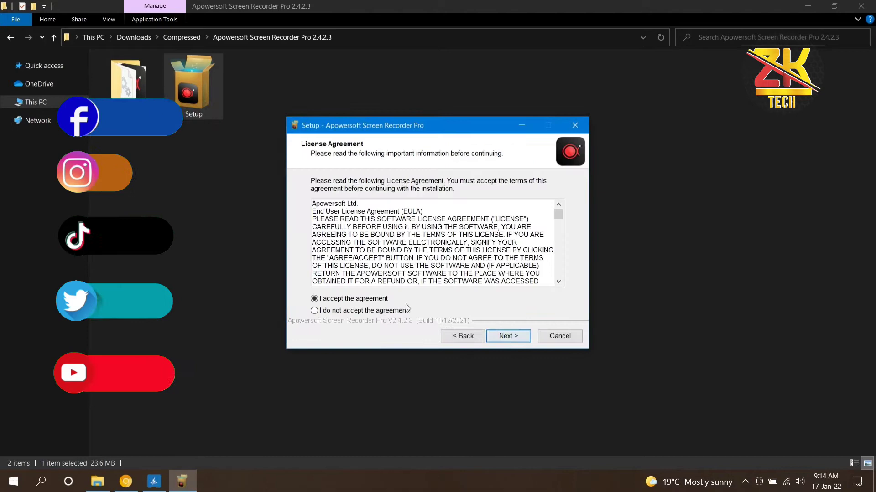
left_click(518, 338)
left_click(518, 338)
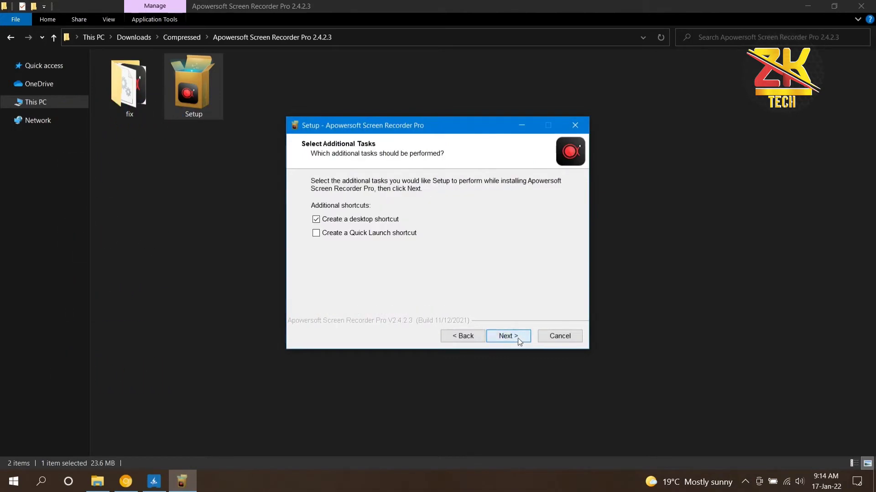
left_click(518, 338)
left_click(518, 338)
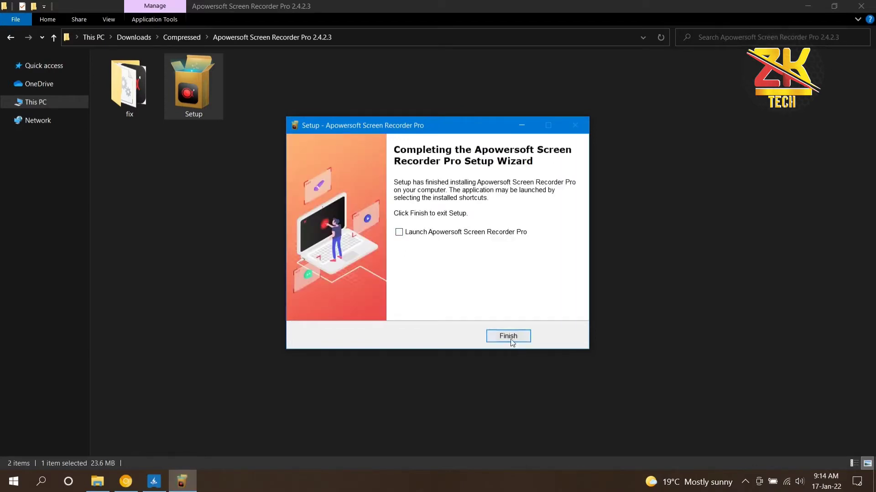
left_click(511, 339)
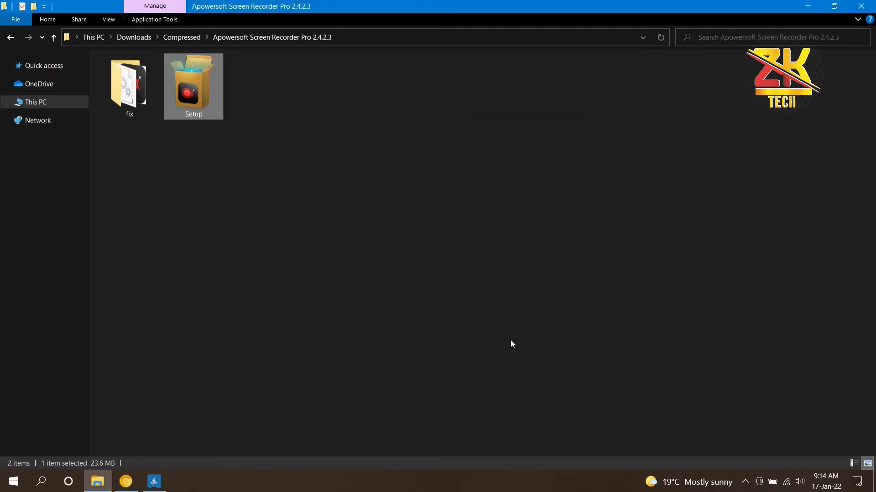
Step: Open the fix folder, show its contents as large thumbnails and copy all four files
double_click(142, 116)
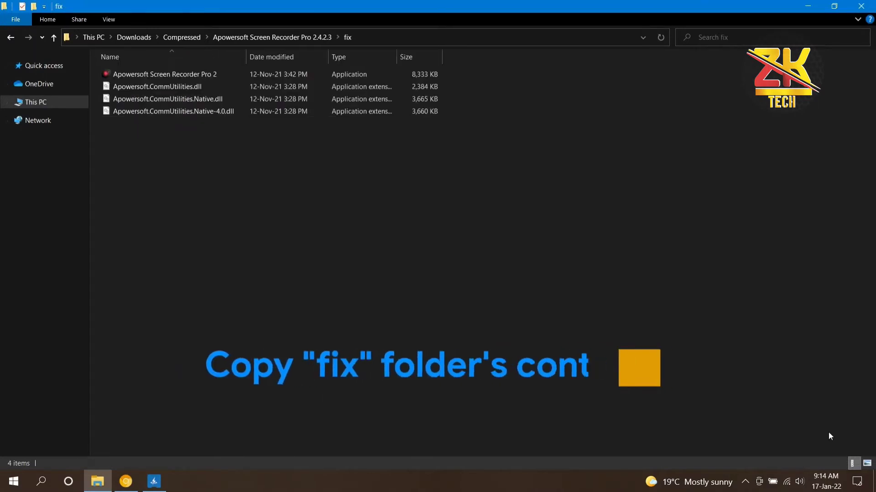
left_click(867, 463)
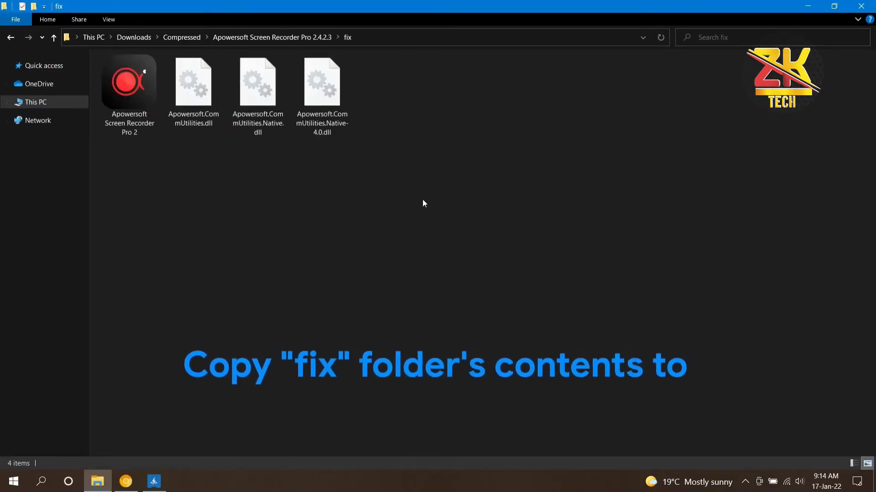
left_click_drag(376, 184, 149, 75)
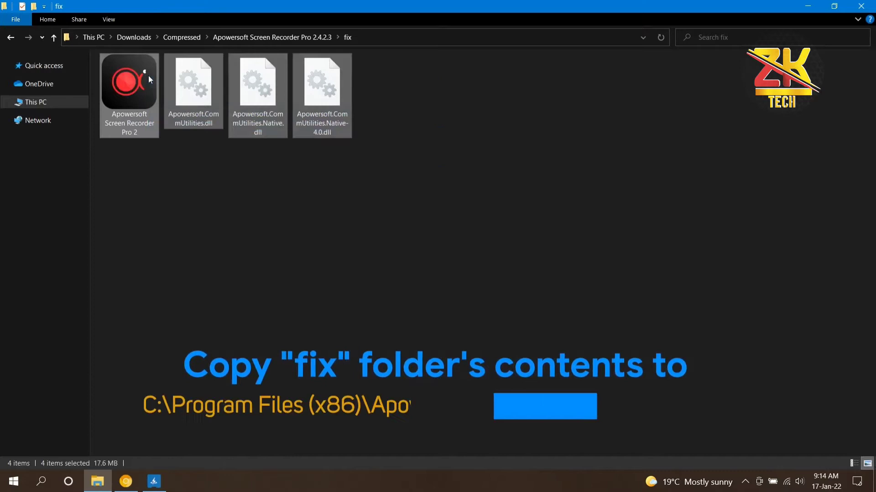
right_click(185, 101)
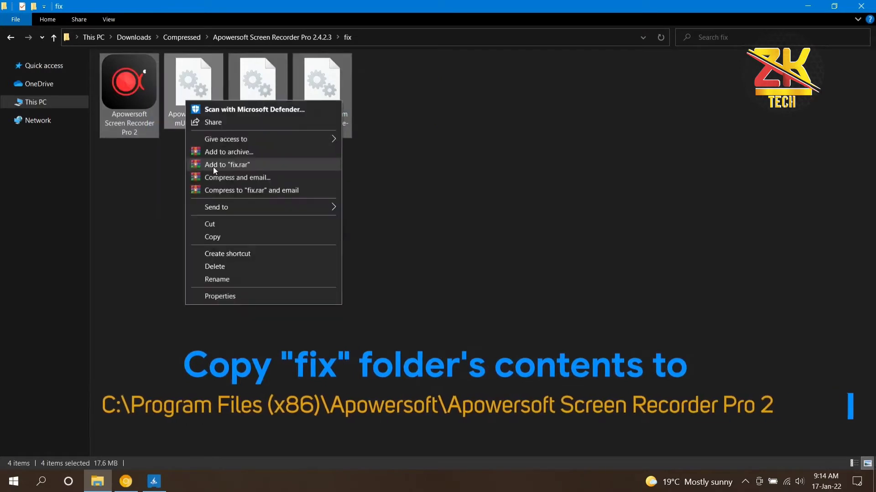
left_click(243, 236)
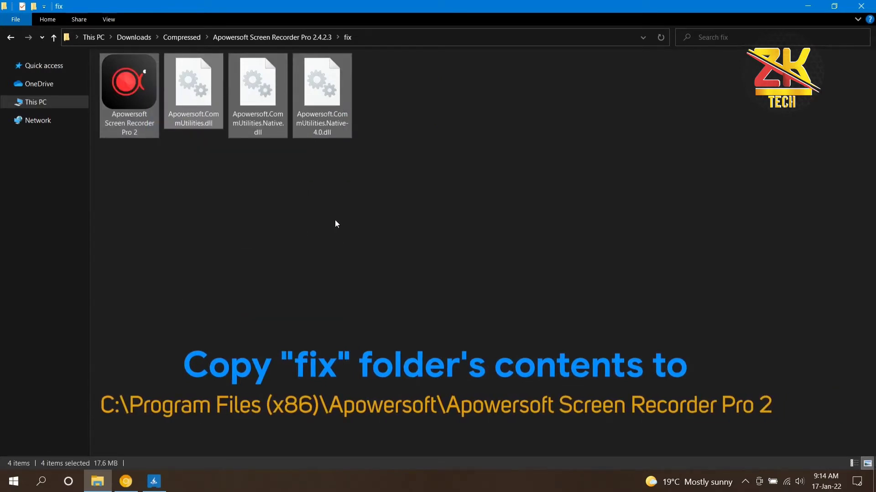
Step: Paste the copied fix files into C:\Program Files (x86)\Apowersoft\Apowersoft Screen Recorder Pro 2, replacing the files with the same names
left_click(48, 105)
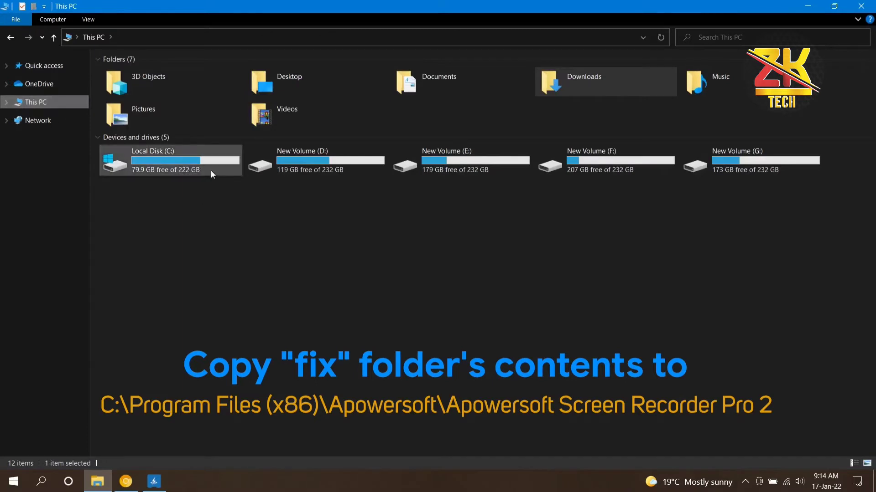
double_click(211, 171)
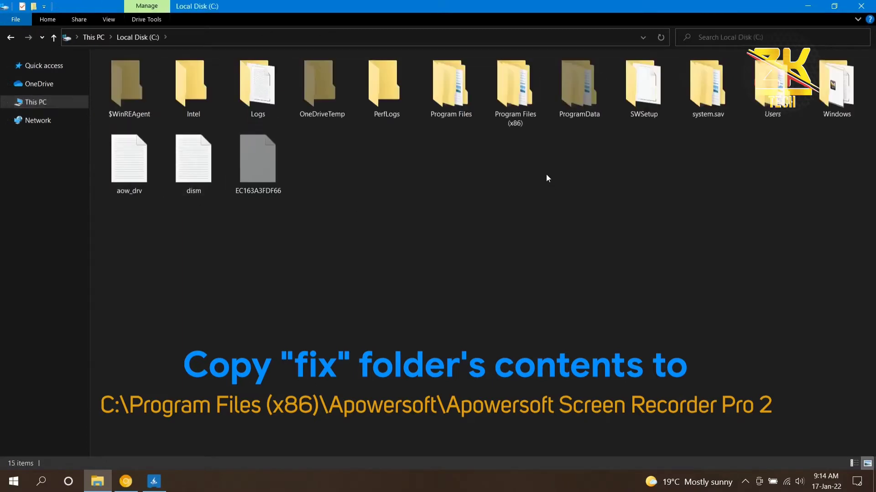
double_click(521, 105)
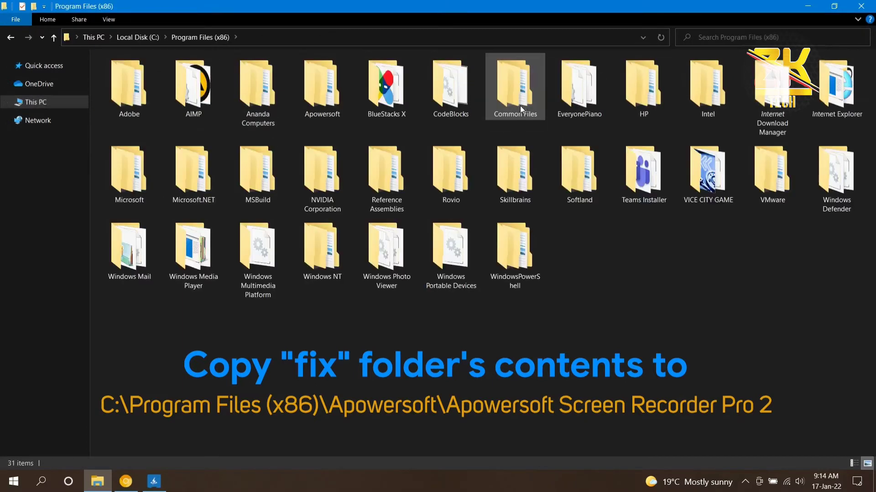
double_click(343, 111)
double_click(212, 79)
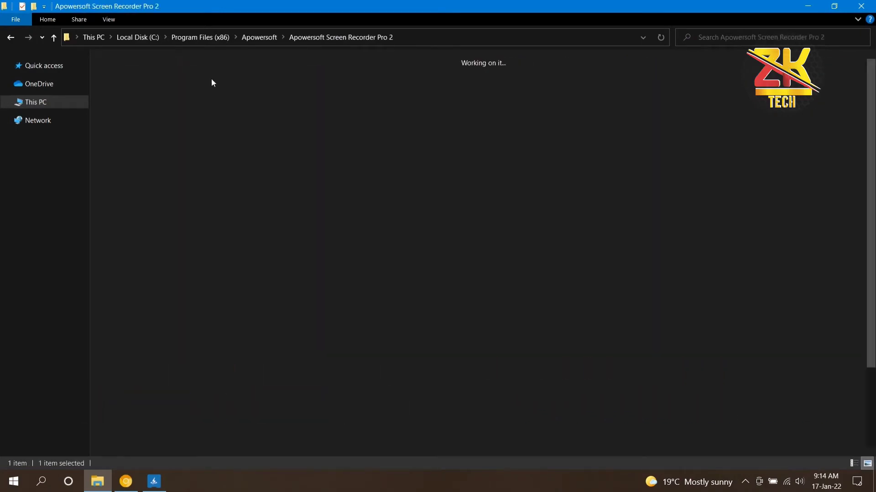
right_click(417, 163)
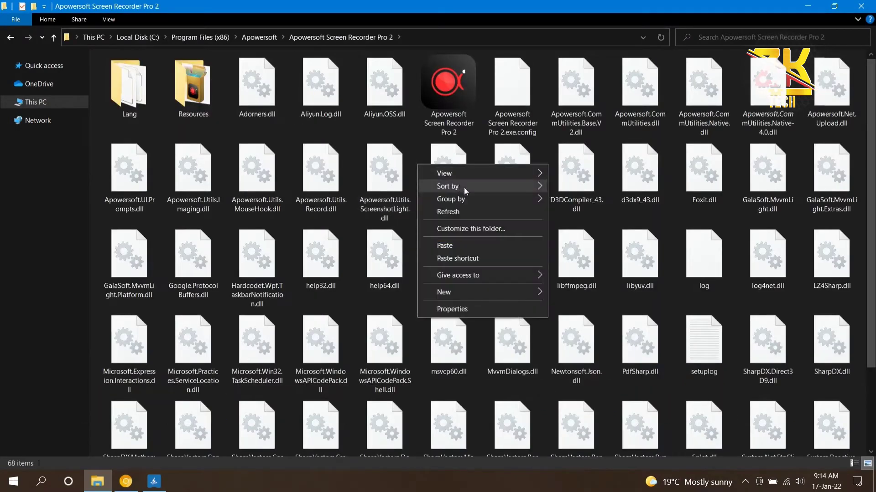
left_click(503, 245)
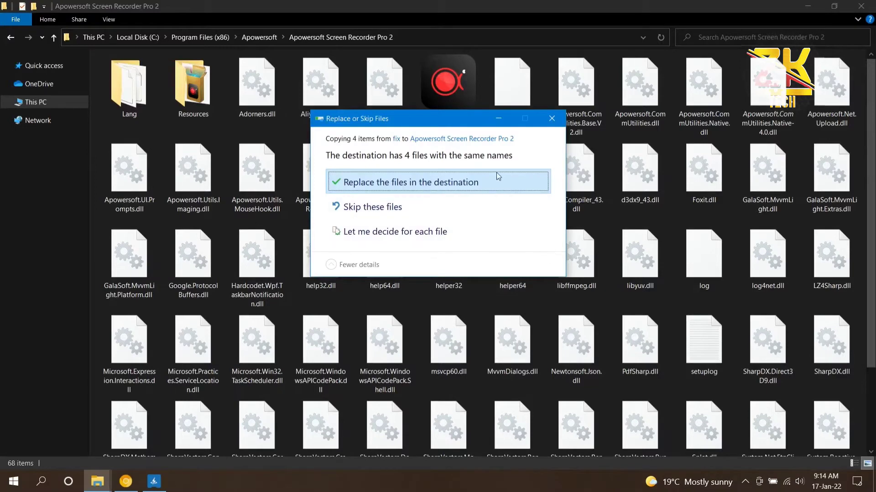
left_click(472, 182)
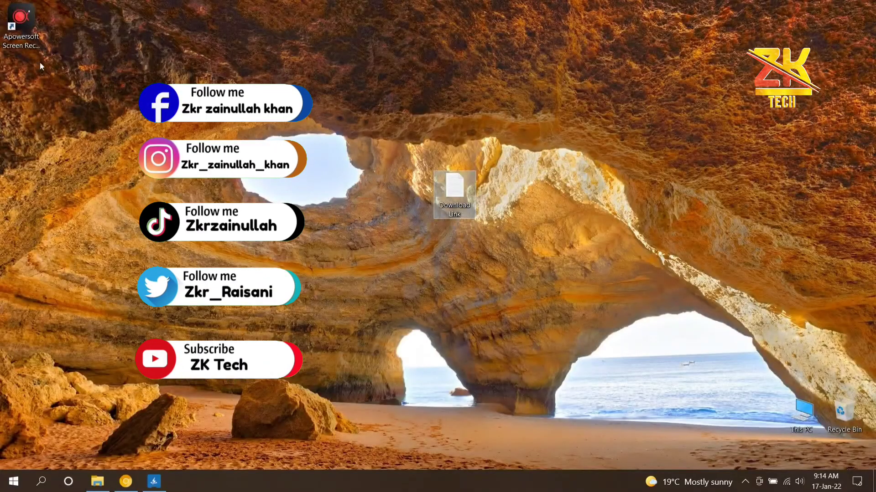
Step: Launch Apowersoft Screen Recorder Pro past its introductory tips and check the account's version and validity information
double_click(21, 23)
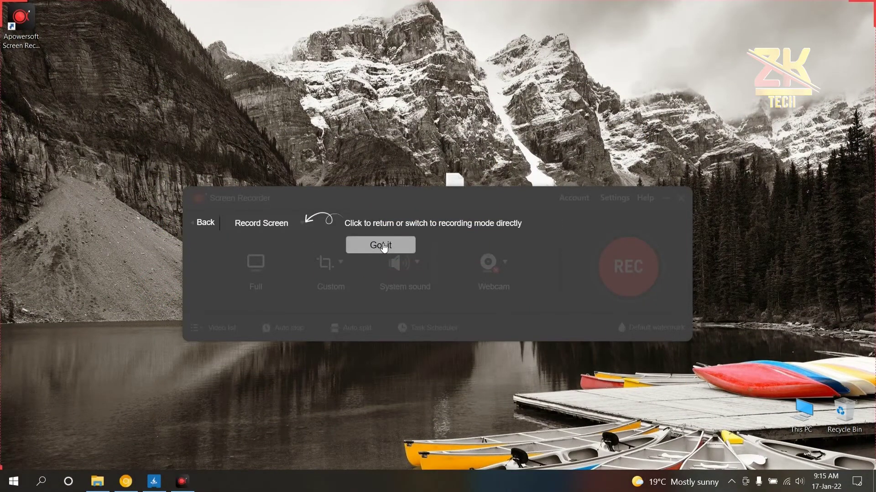
left_click(397, 248)
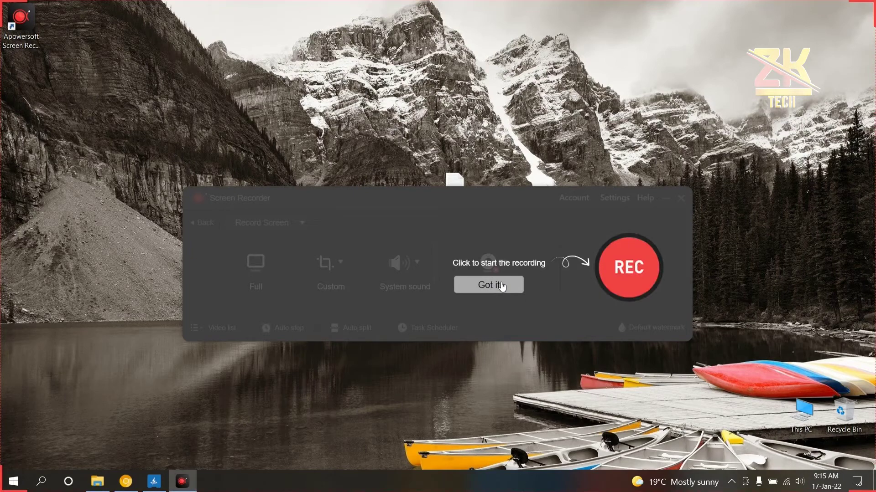
left_click(502, 286)
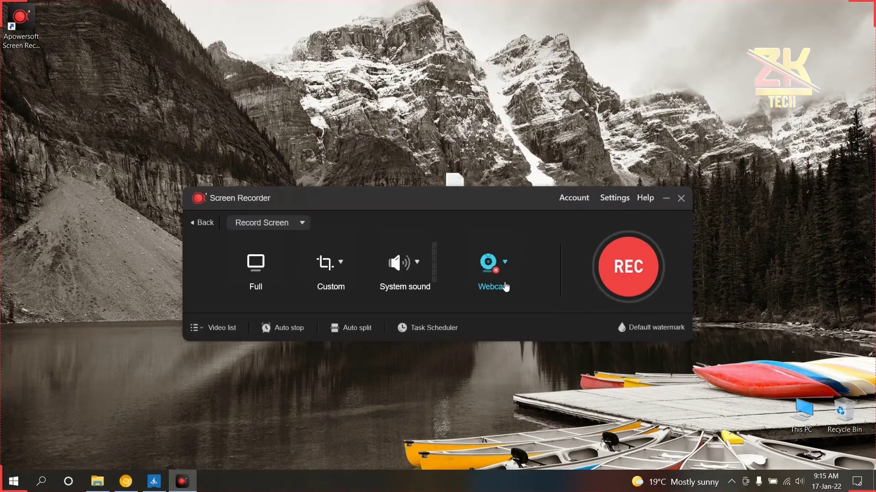
left_click(576, 200)
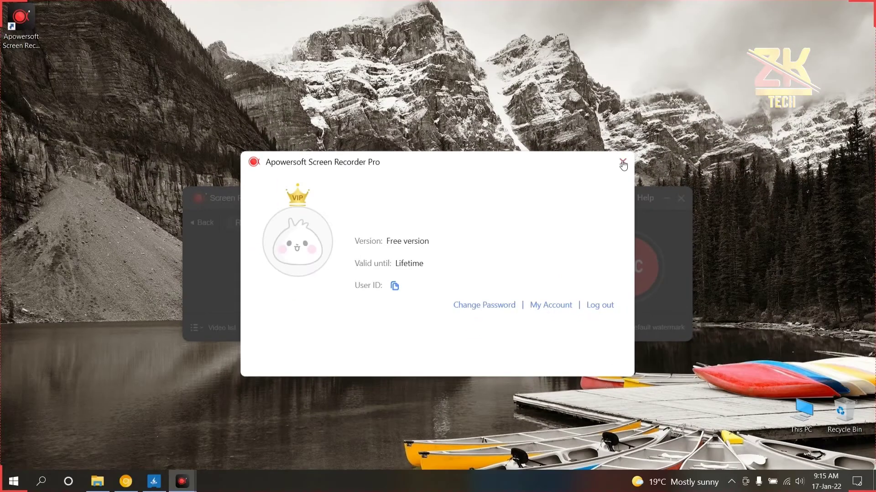
left_click(818, 35)
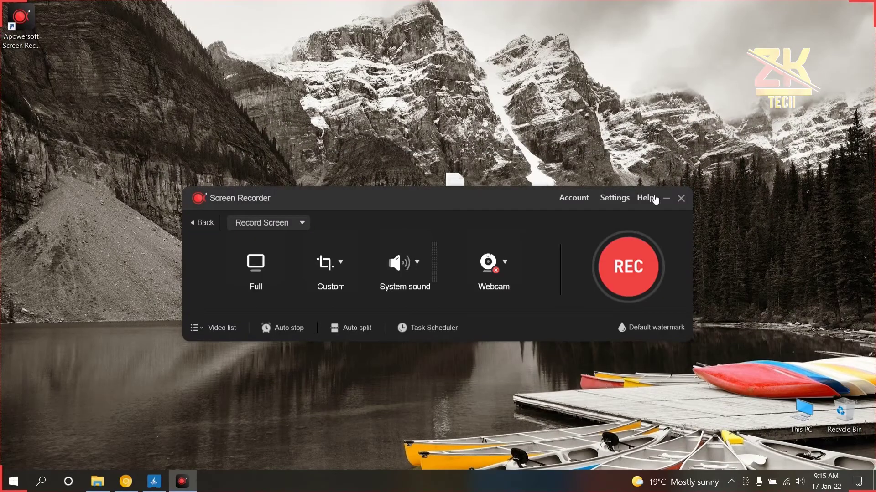
Step: In the recorder's settings, set the video resolution to Original, the frame rate to 60 and the audio bitrate to 256 Kbps
left_click(609, 199)
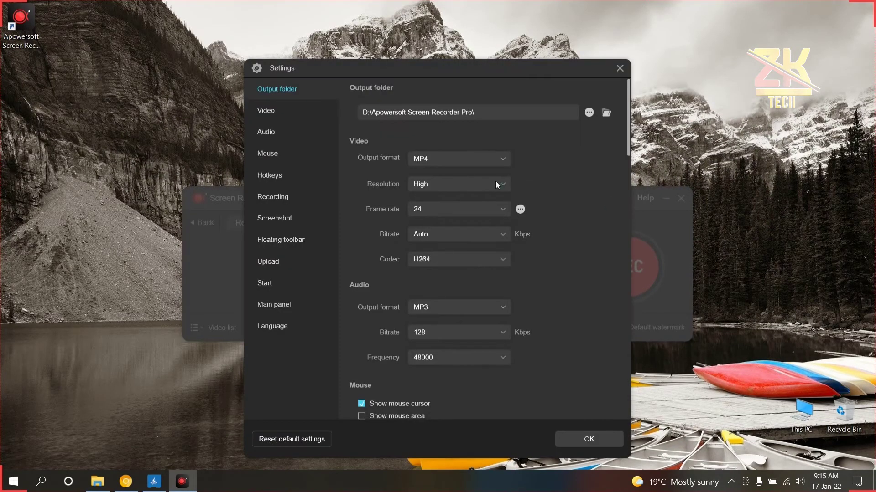
left_click(496, 182)
left_click(471, 235)
left_click(502, 209)
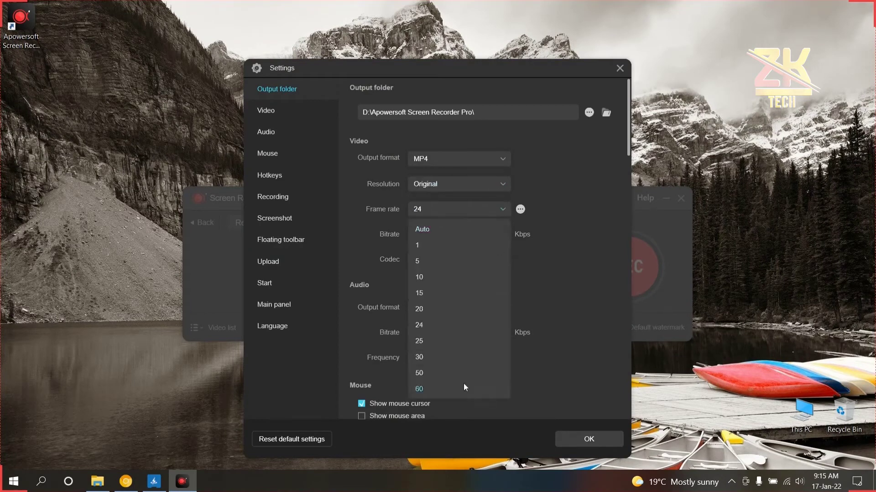
left_click(464, 388)
scroll(565, 192, "down", 3)
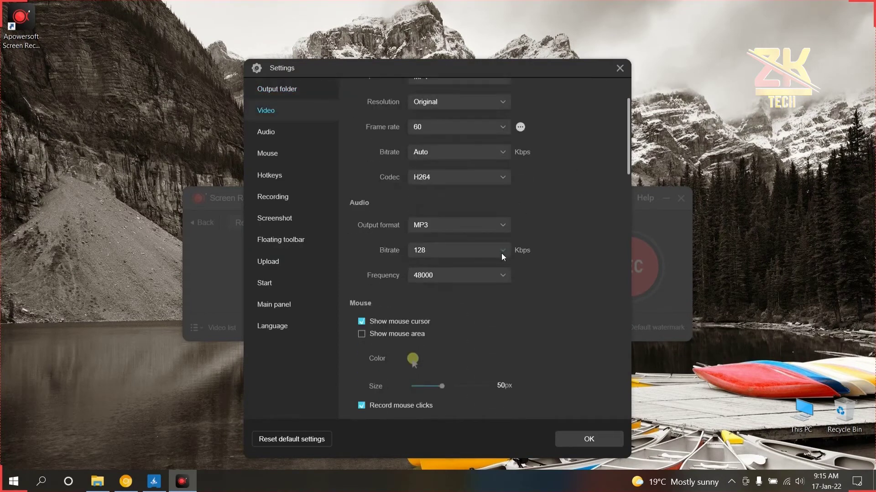
left_click(503, 250)
left_click(454, 366)
Step: Turn off Record mouse clicks and Show recording boundary, and turn on Beep on Start recording
scroll(557, 311, "down", 5)
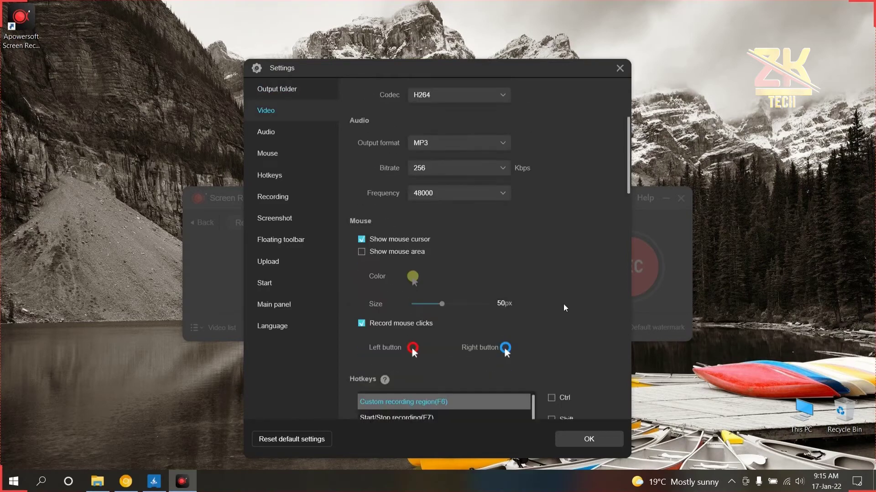
scroll(576, 269, "down", 8)
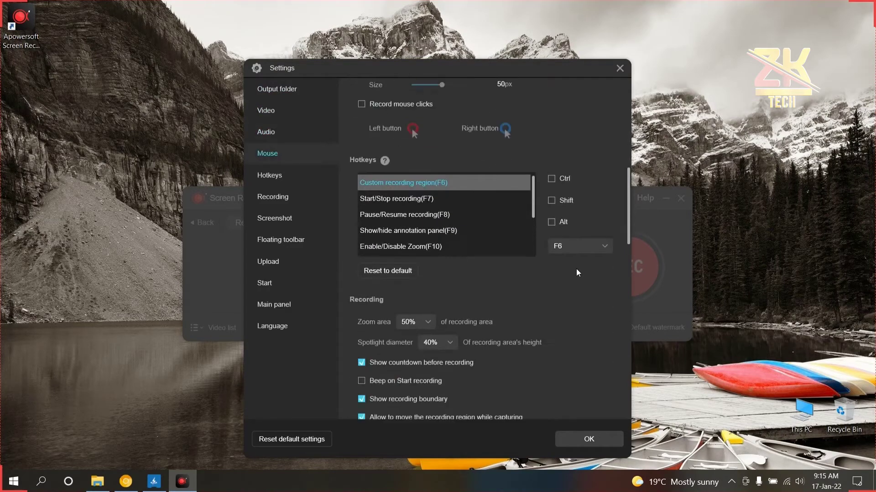
left_click(449, 298)
scroll(479, 294, "down", 1)
left_click(488, 292)
Step: Enable Prevent video from freezing and Use hard coding to improve performance in the recording settings
scroll(552, 286, "down", 4)
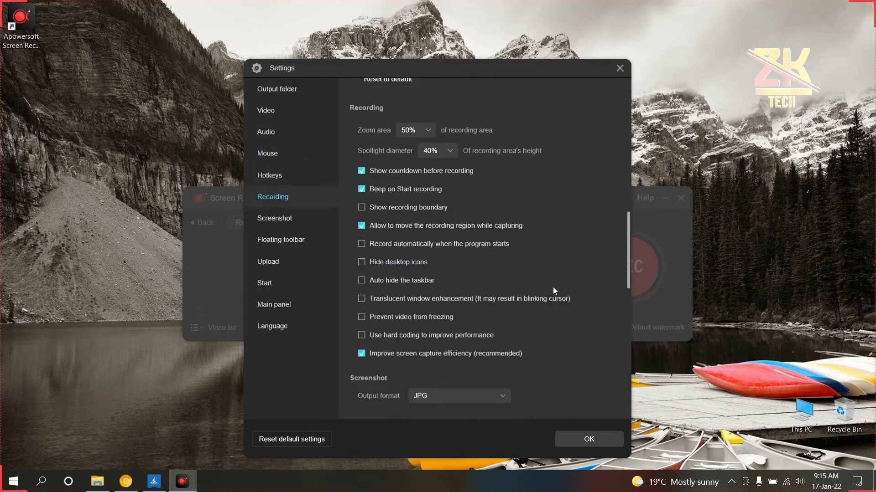
scroll(553, 286, "down", 2)
left_click(445, 235)
left_click(415, 253)
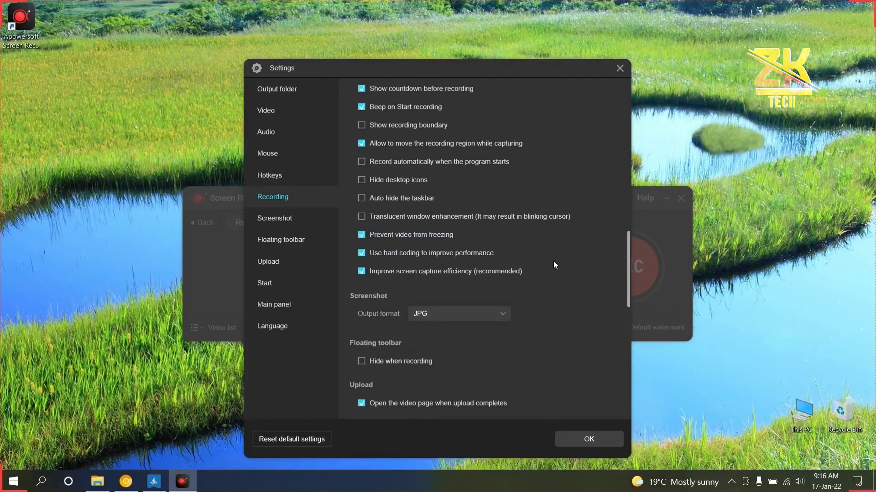
Step: Set the floating toolbar to hide when recording and the main panel's closing action to Exit program, and save the settings
scroll(553, 263, "down", 2)
scroll(501, 267, "down", 1)
left_click(402, 251)
scroll(533, 258, "down", 2)
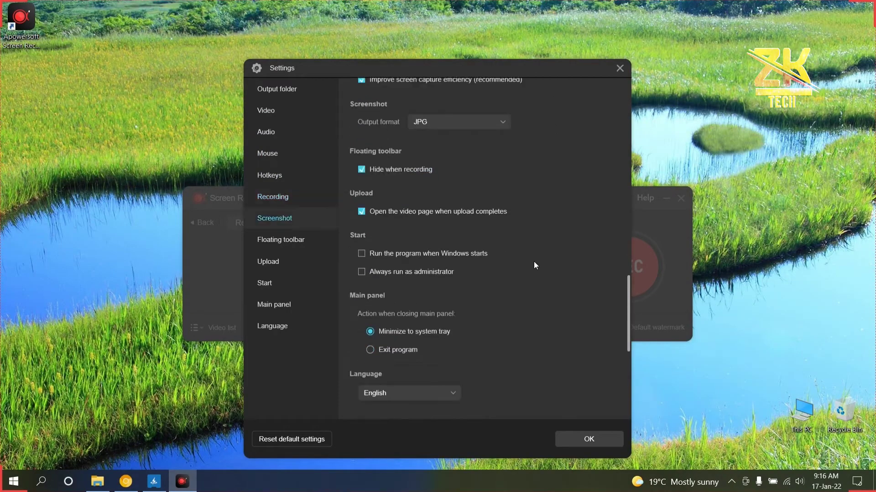
scroll(484, 263, "down", 1)
left_click(410, 297)
scroll(517, 306, "down", 3)
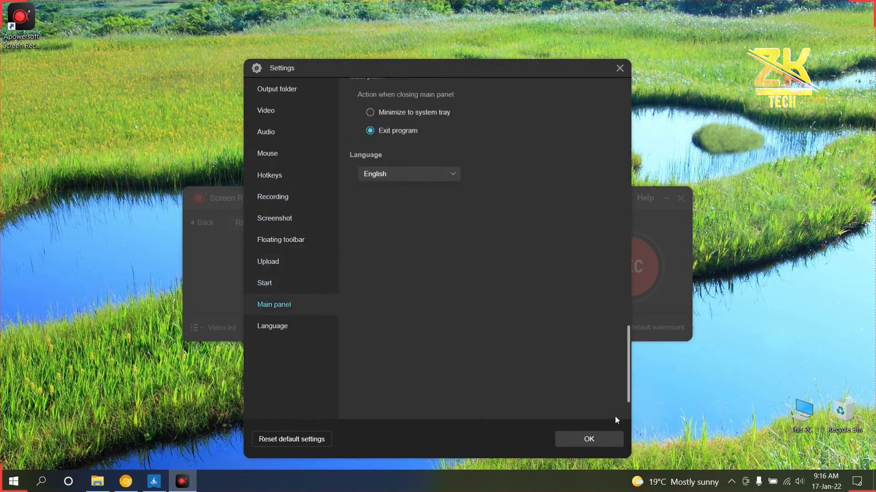
left_click(601, 437)
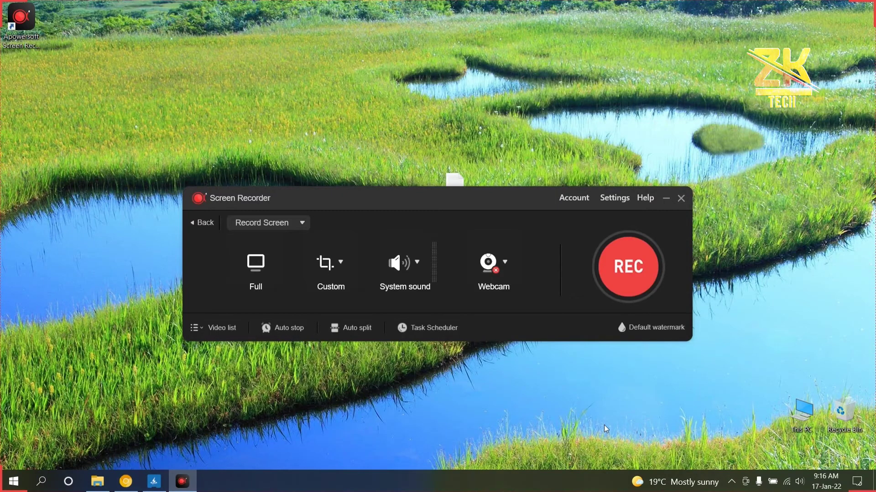
Step: Start a recording in full-screen mode and bring the recorder window back up
left_click(269, 276)
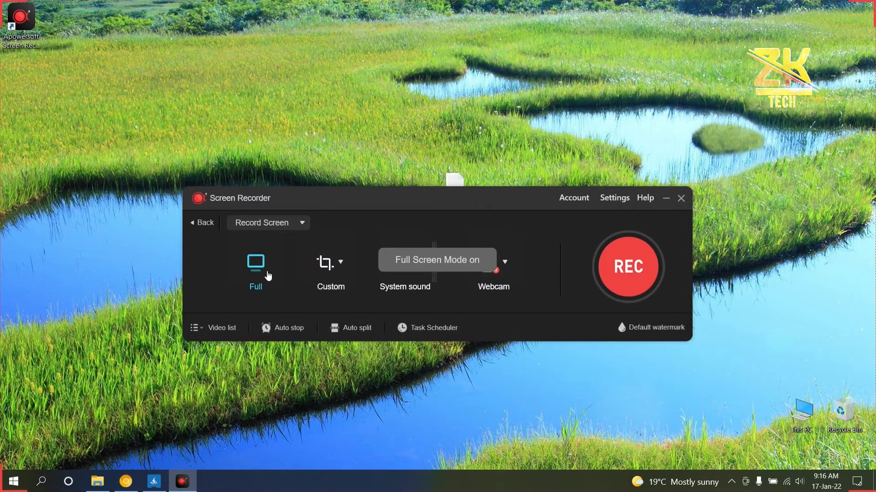
left_click(648, 279)
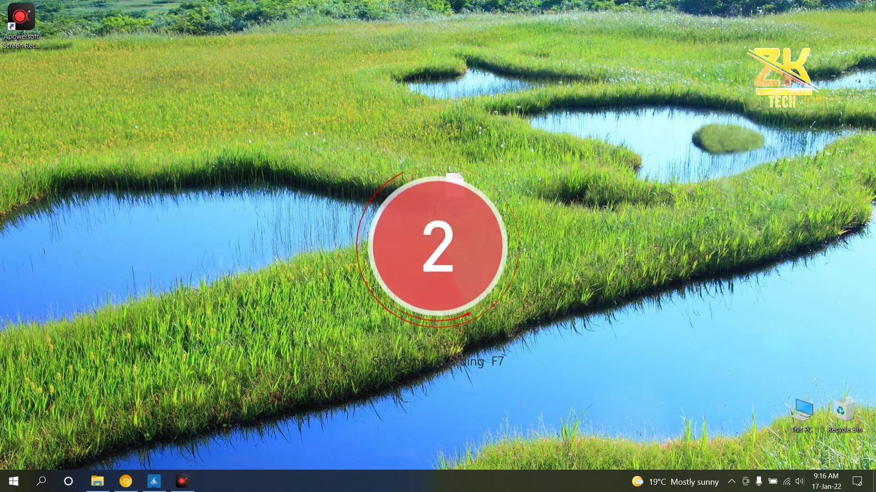
left_click(196, 482)
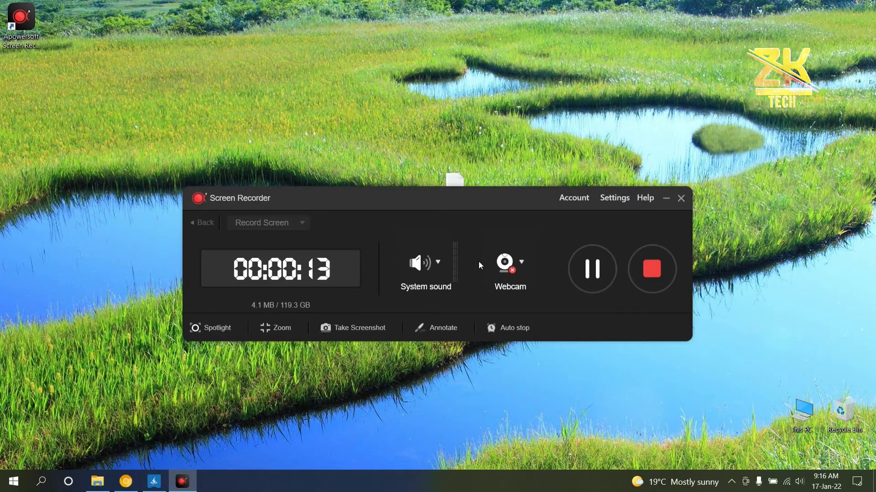
Step: Draw a freehand red brush annotation over the desktop beside the recorder window and clear it
left_click(442, 336)
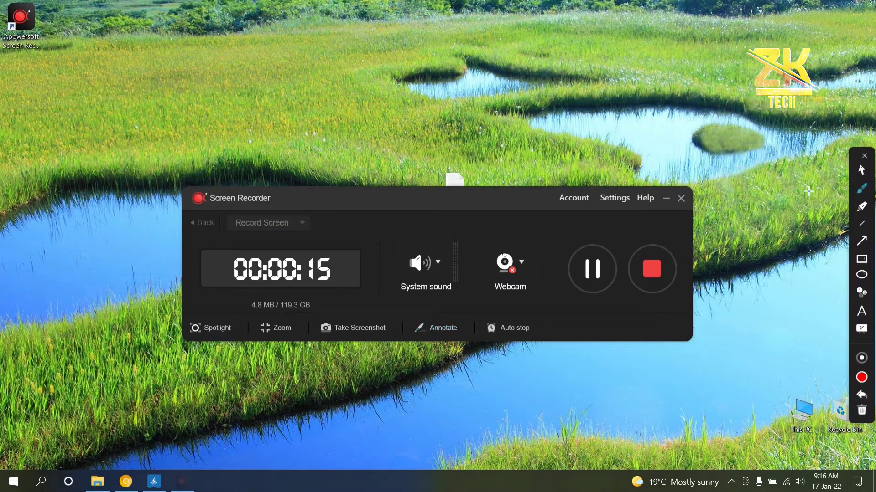
mouse_move(761, 145)
left_mouse_down()
mouse_move(755, 214)
mouse_move(814, 230)
mouse_move(784, 369)
left_mouse_up()
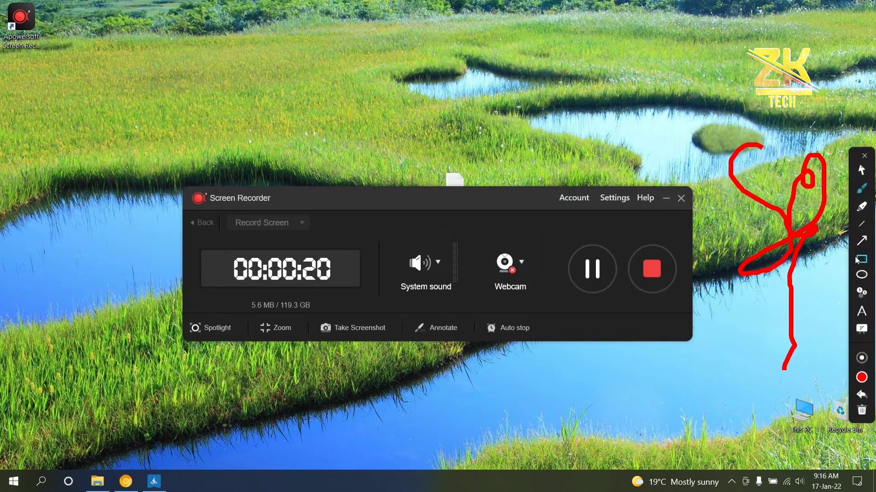
left_click(864, 415)
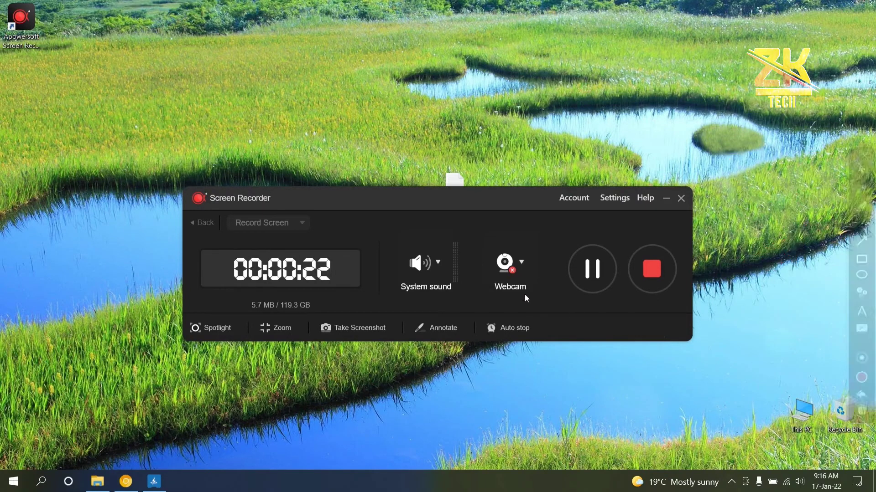
Step: Try the Zoom and Spotlight effects during the recording, switching each one off again
left_click(282, 334)
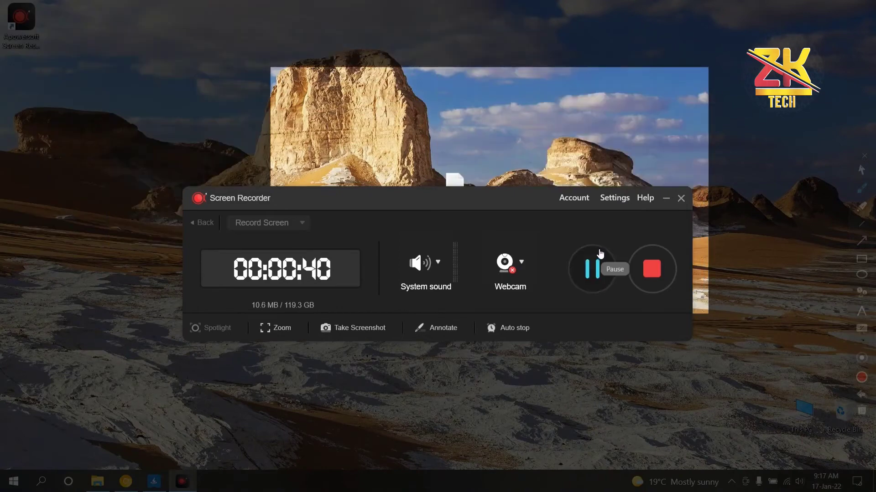
left_click(268, 329)
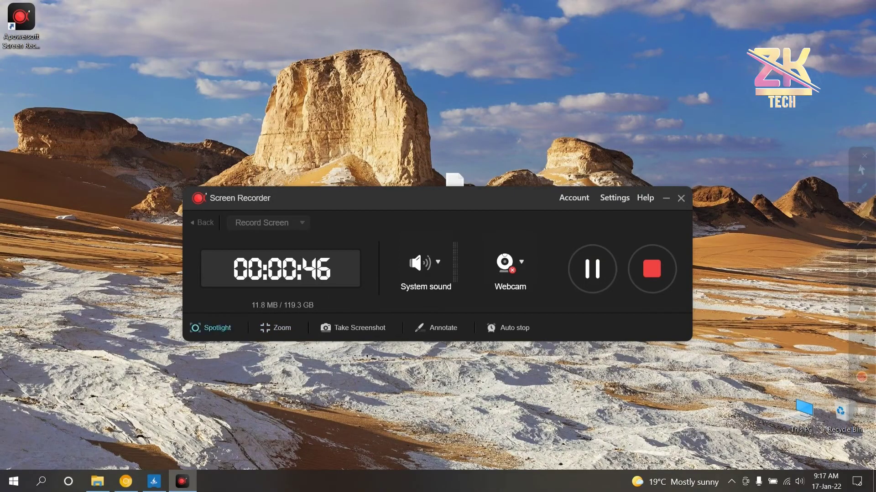
left_click(214, 329)
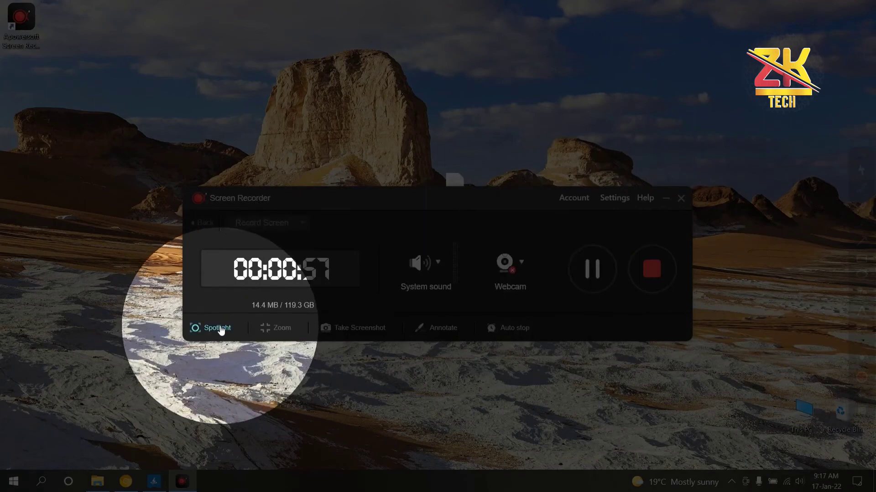
left_click(221, 329)
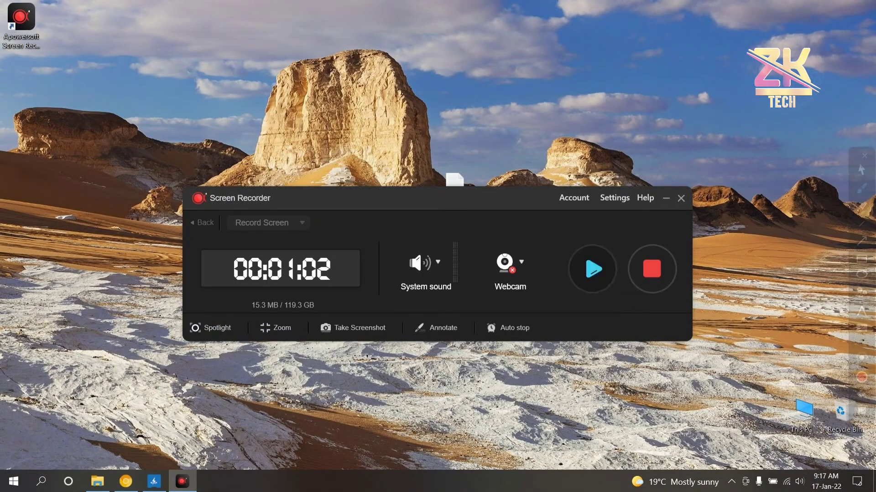
Step: Resume the paused recording and view the available audio source and webcam options
left_click(593, 269)
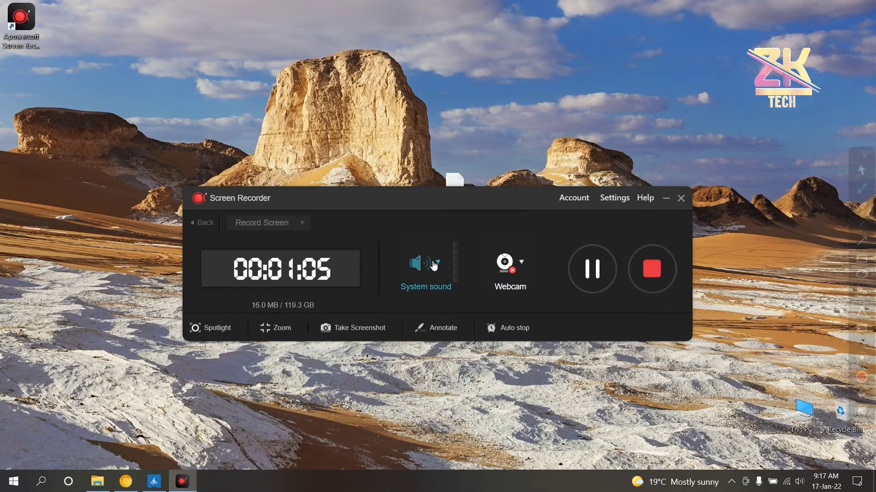
left_click(436, 265)
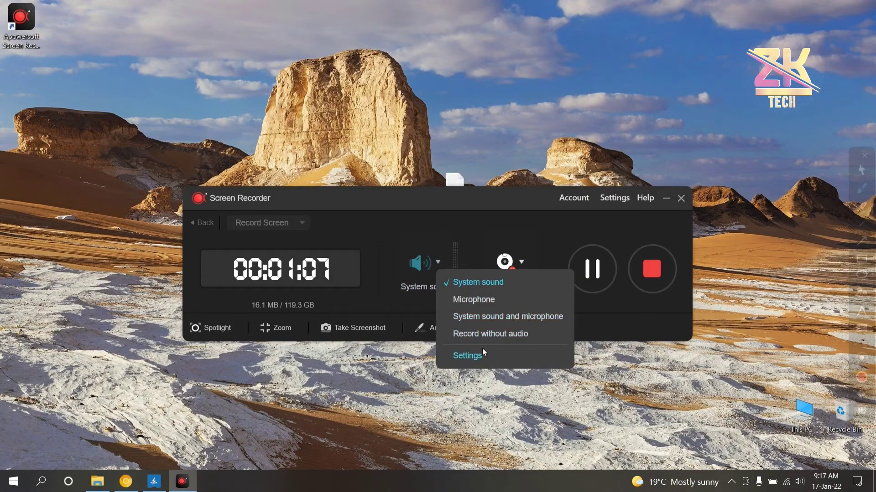
left_click(521, 262)
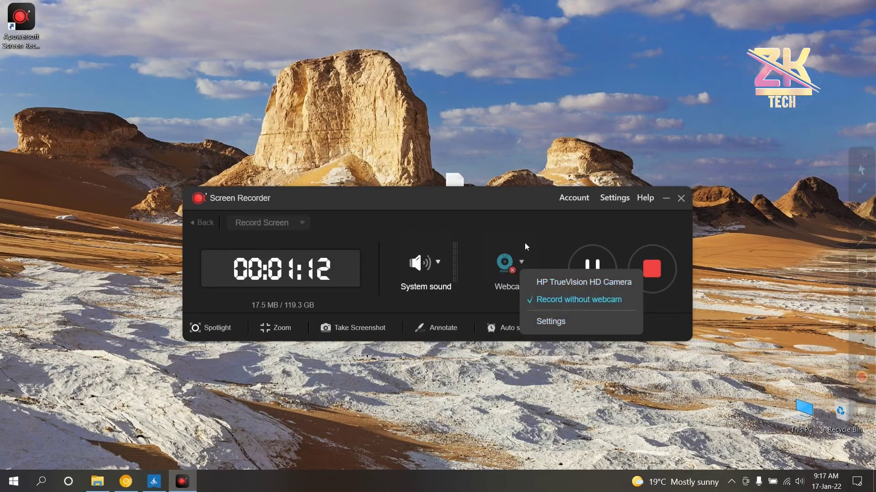
Step: Stop the full-screen recording and play back the captured video
left_click(519, 229)
left_click(651, 269)
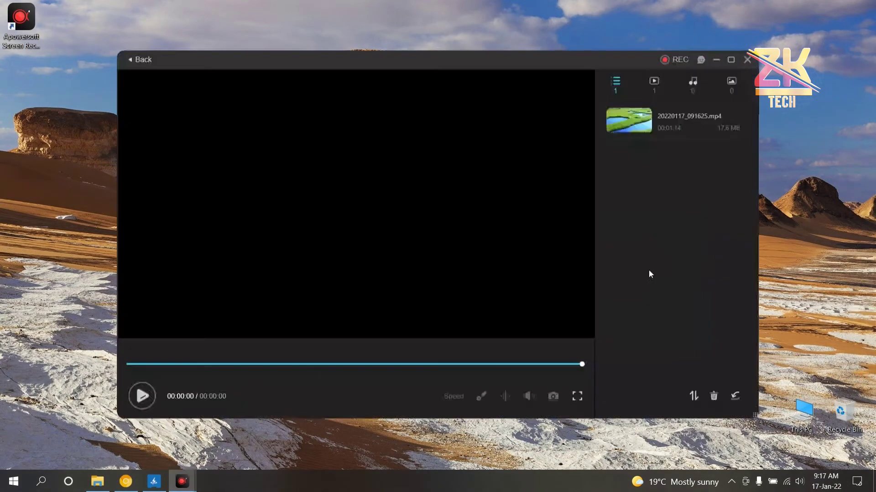
left_click(141, 397)
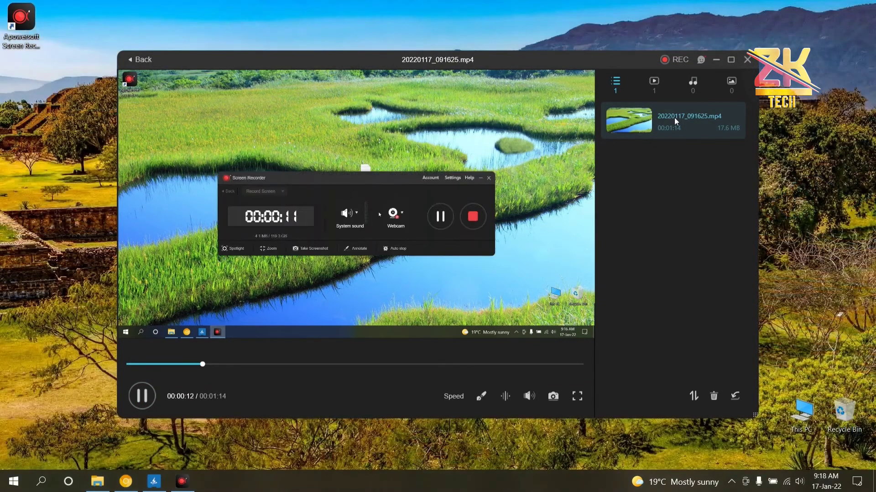
Step: Open the folder containing the recording 20220117_091625.mp4 and select the video file there
right_click(674, 118)
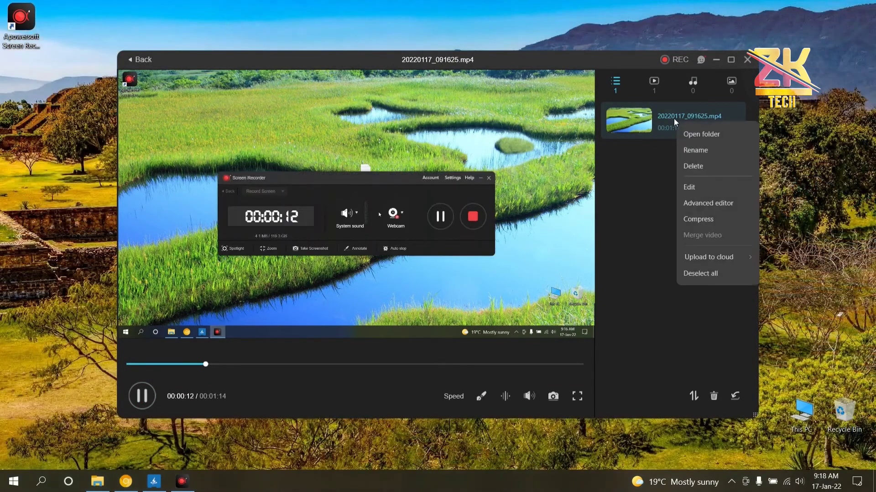
left_click(728, 135)
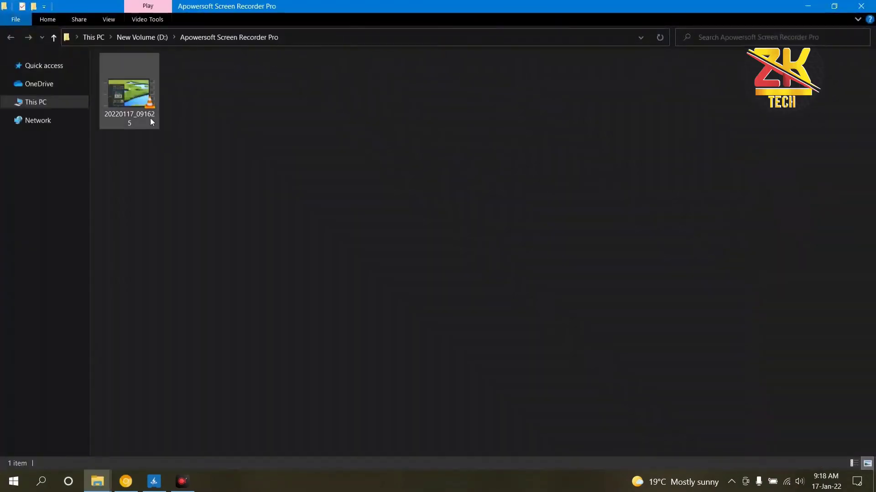
left_click(143, 115)
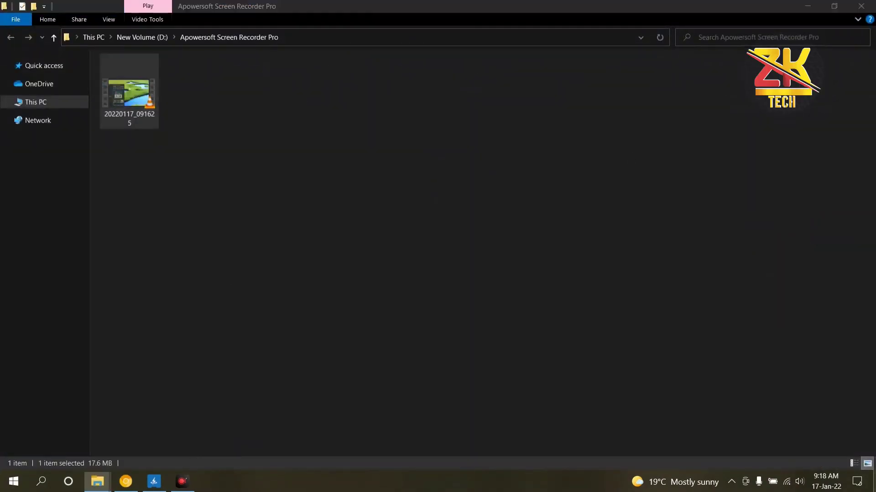
Step: Return to Screen Recorder, close the video playback window and view the available recording modes
left_click(183, 482)
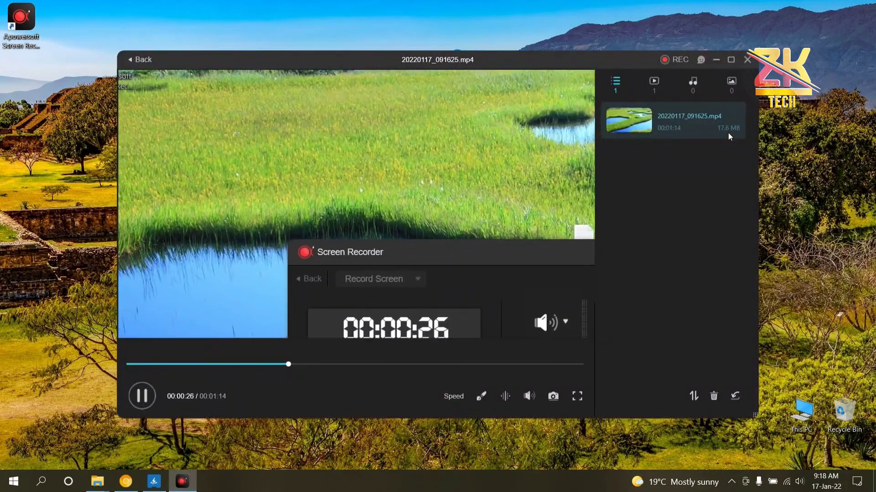
left_click(747, 59)
left_click(283, 223)
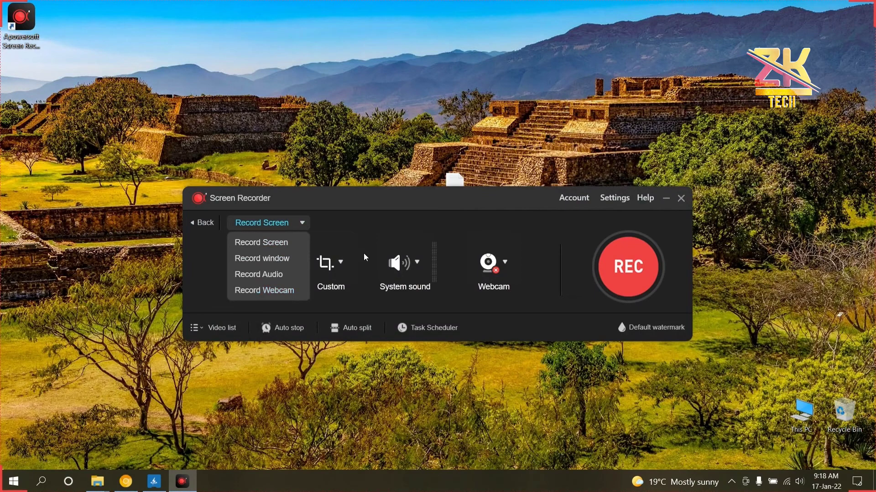
Step: Start selecting a custom screen region as the recording area
left_click(342, 262)
left_click(340, 263)
left_click(378, 282)
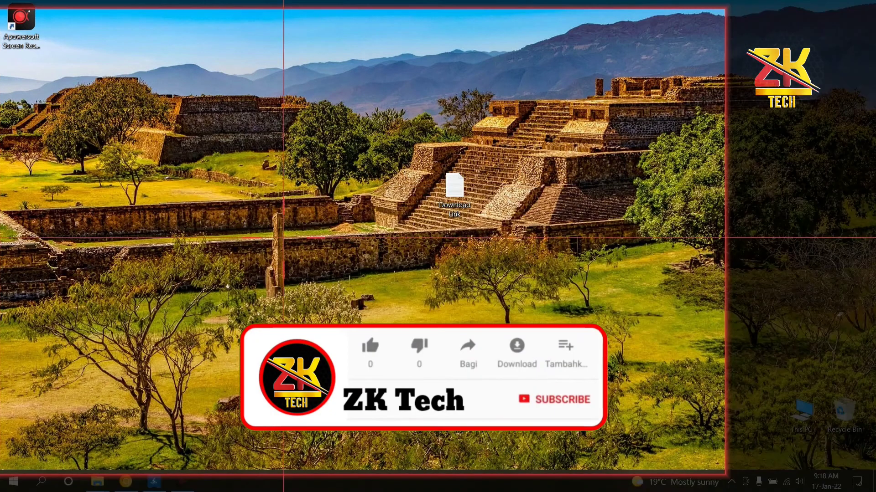